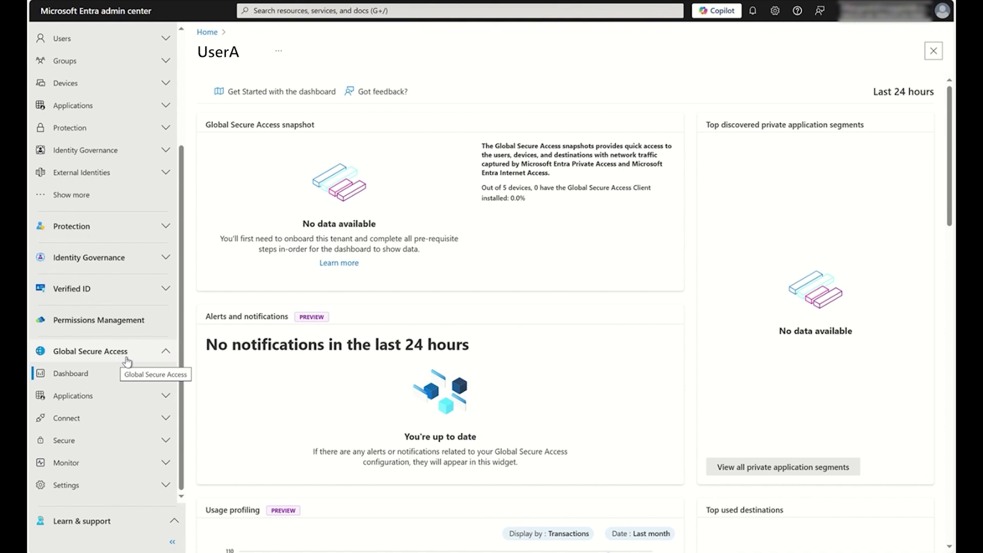
# Step: Go to Global Secure Access enterprise applications and begin a new application
pyautogui.click(136, 399)
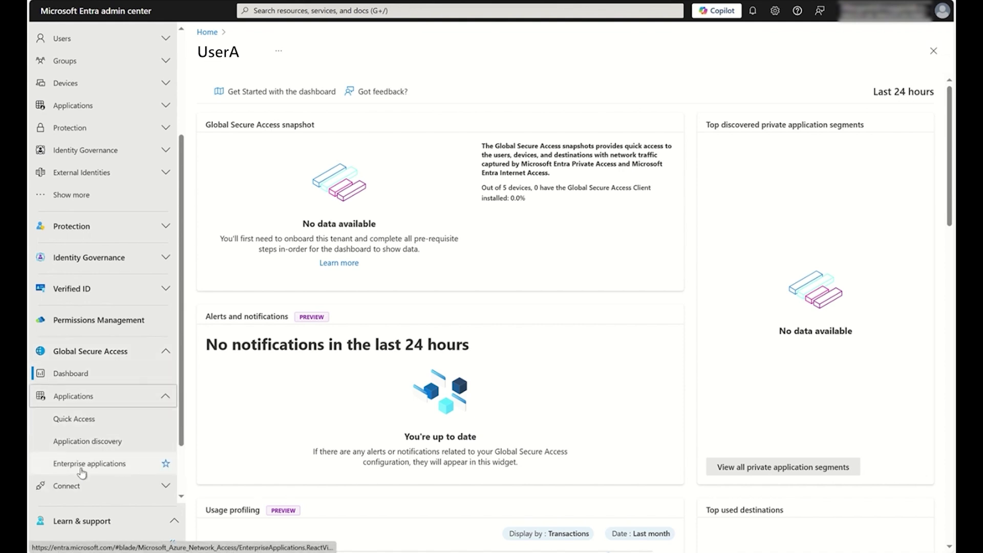
pyautogui.click(134, 465)
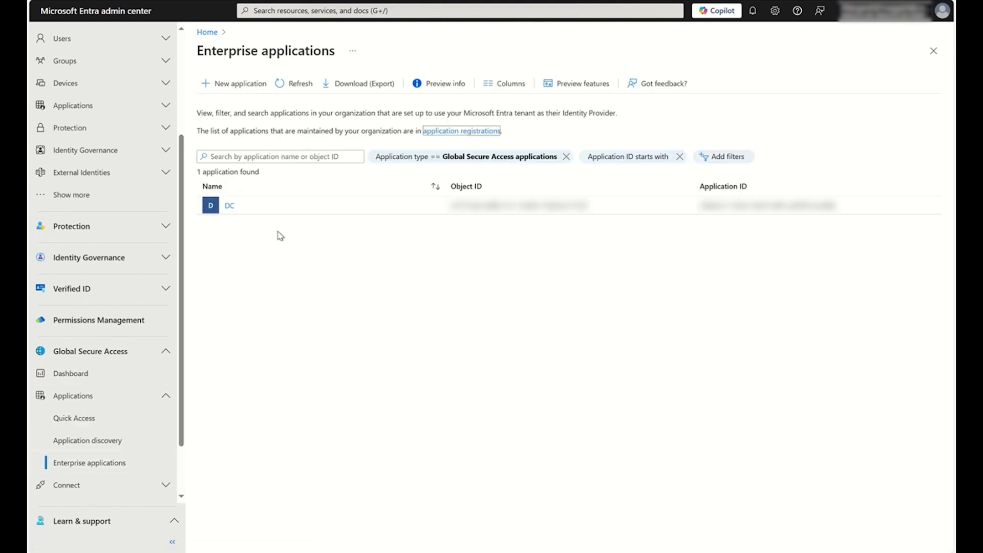
pyautogui.click(238, 92)
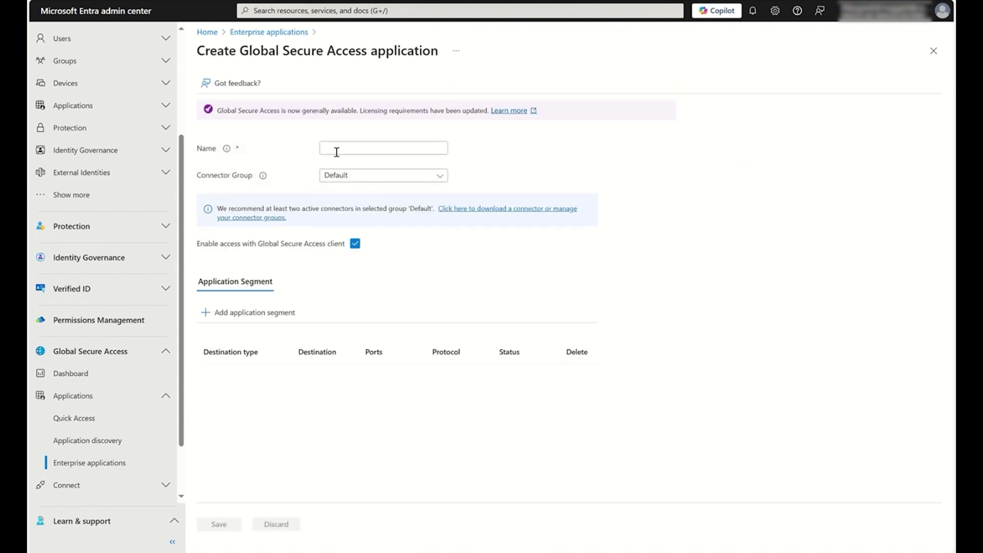
# Step: Name the app SSH, add segment 172.18.79.187 TCP port 22, and save it
pyautogui.click(341, 150)
pyautogui.write('S')
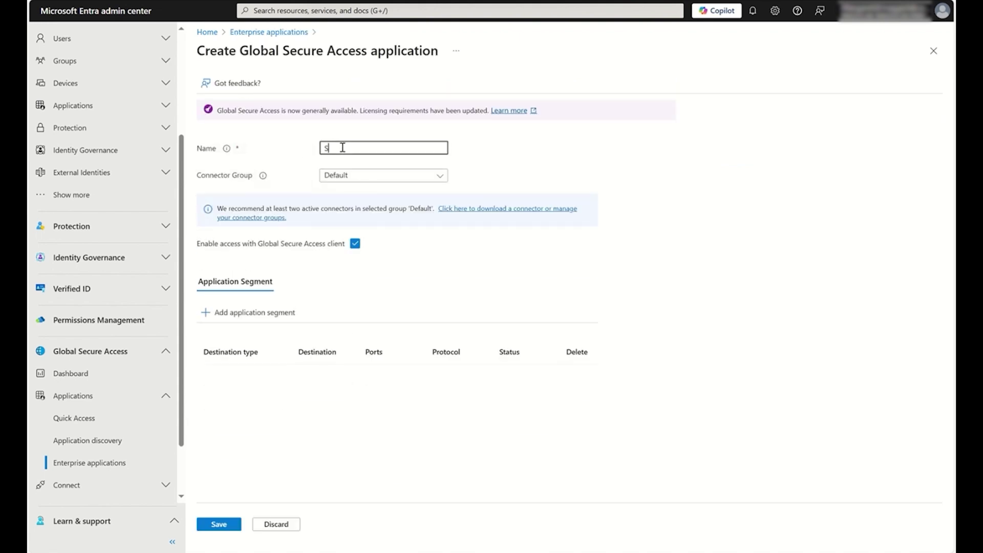
pyautogui.write('SH')
pyautogui.click(251, 317)
pyautogui.click(794, 105)
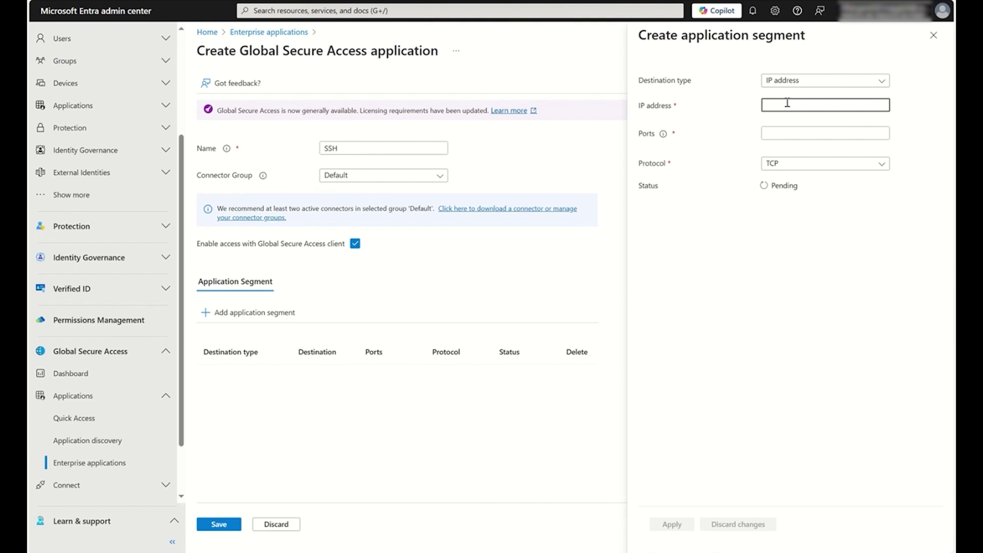
pyautogui.write('172.1')
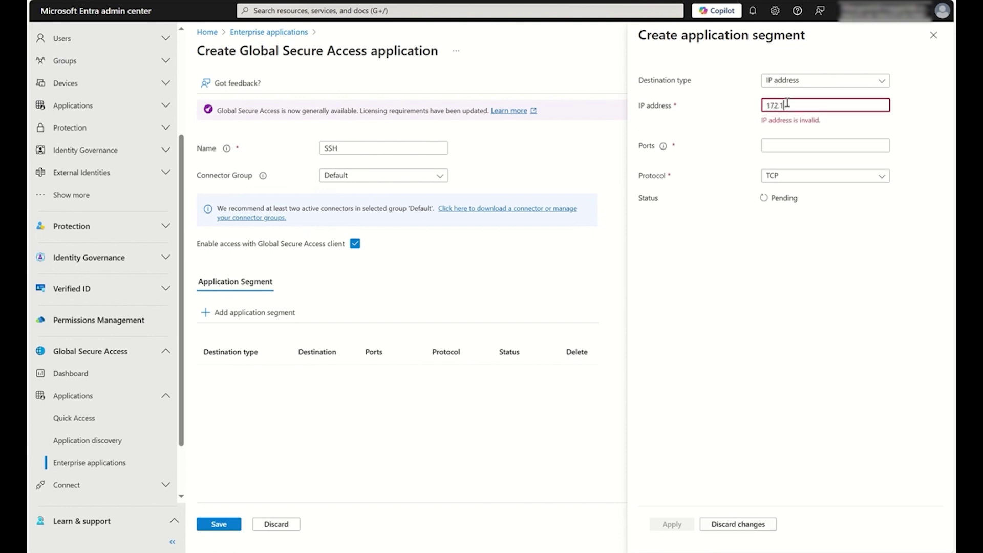
pyautogui.write('8.79.1')
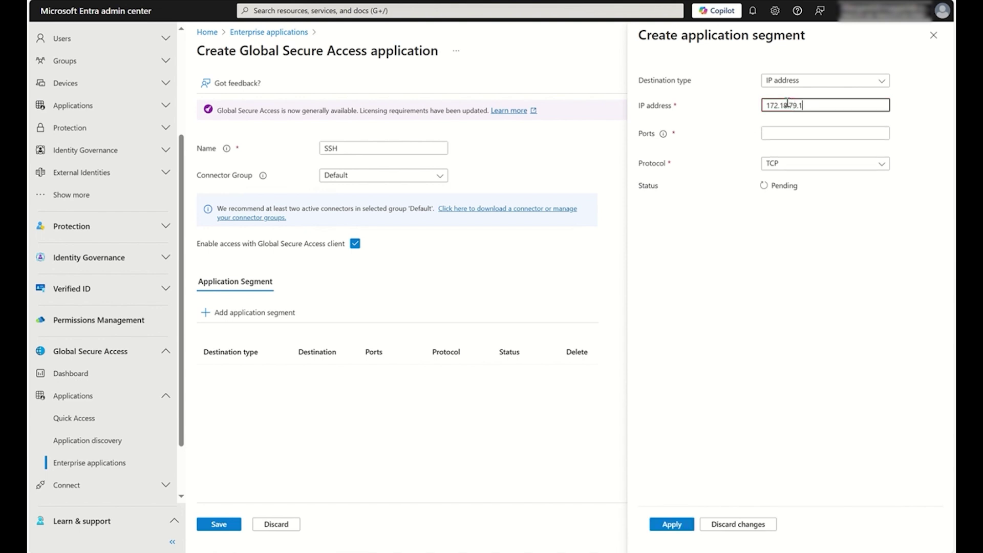
pyautogui.write('87')
pyautogui.click(787, 130)
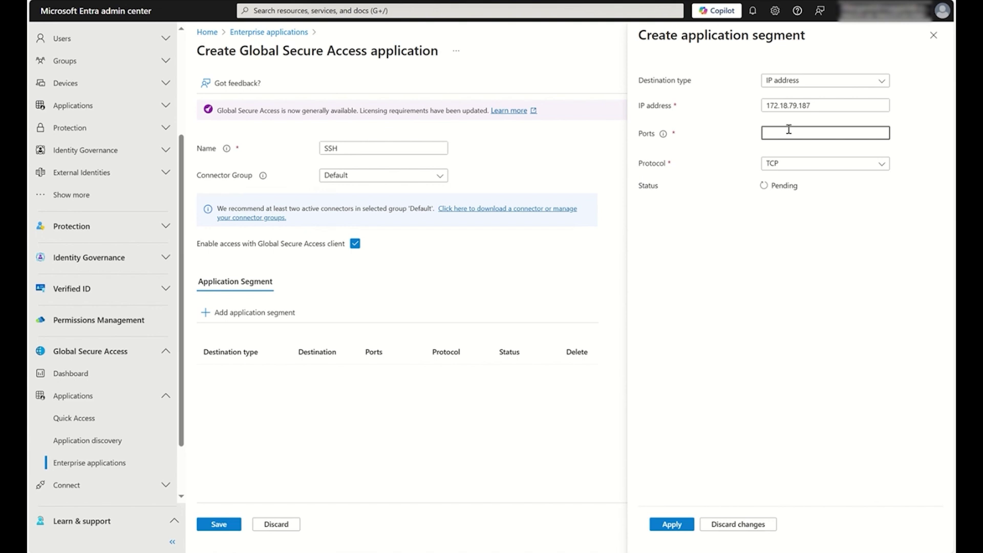
pyautogui.write('22')
pyautogui.click(664, 525)
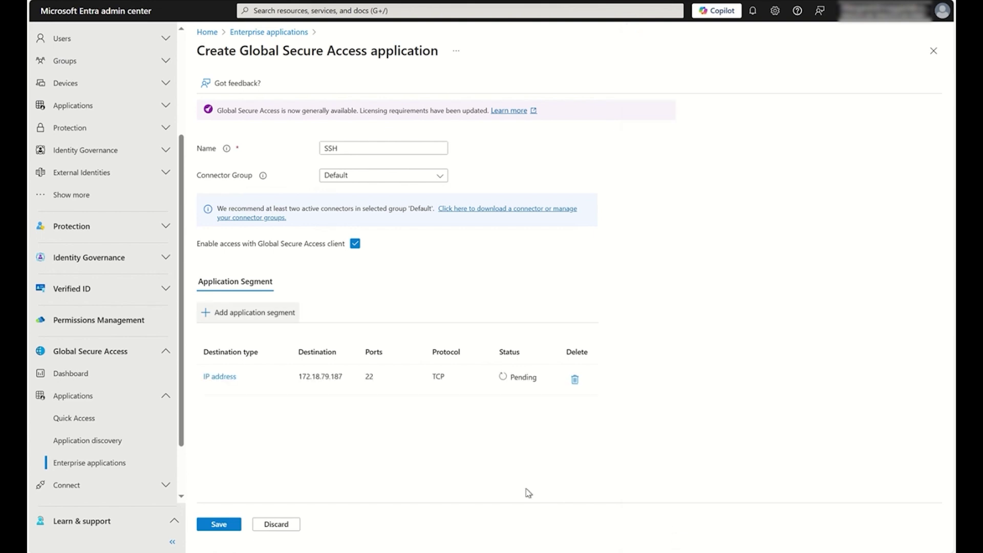
pyautogui.click(219, 524)
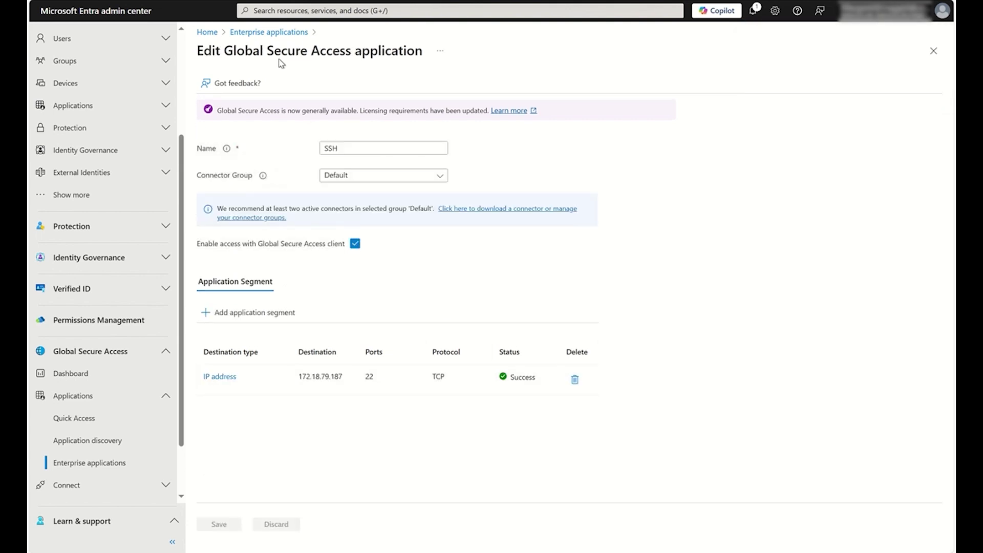
# Step: Return to the enterprise applications list, refresh it, and view the SSH app's overview
pyautogui.click(284, 35)
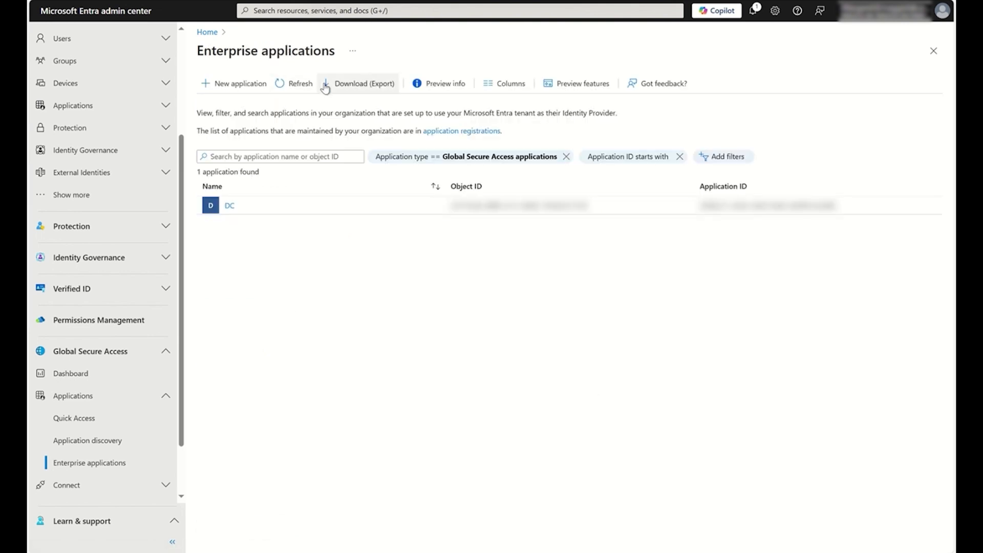
pyautogui.click(294, 87)
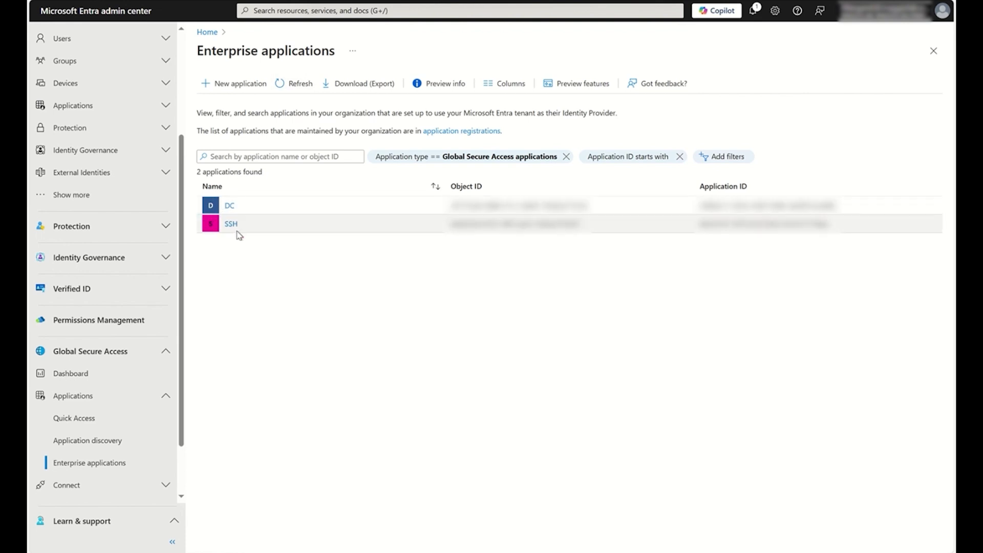
pyautogui.click(231, 225)
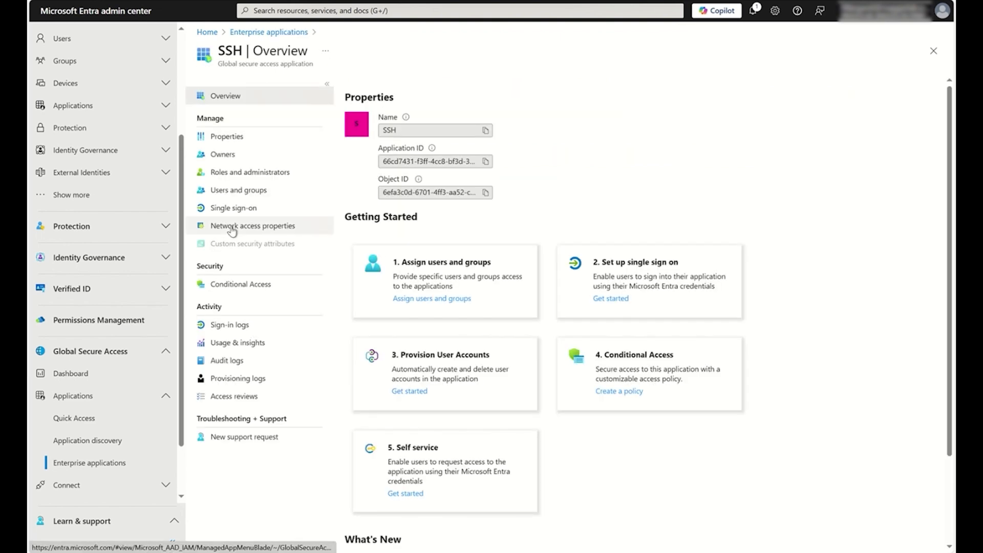
# Step: Assign UserA to the SSH application via Users and groups
pyautogui.click(275, 193)
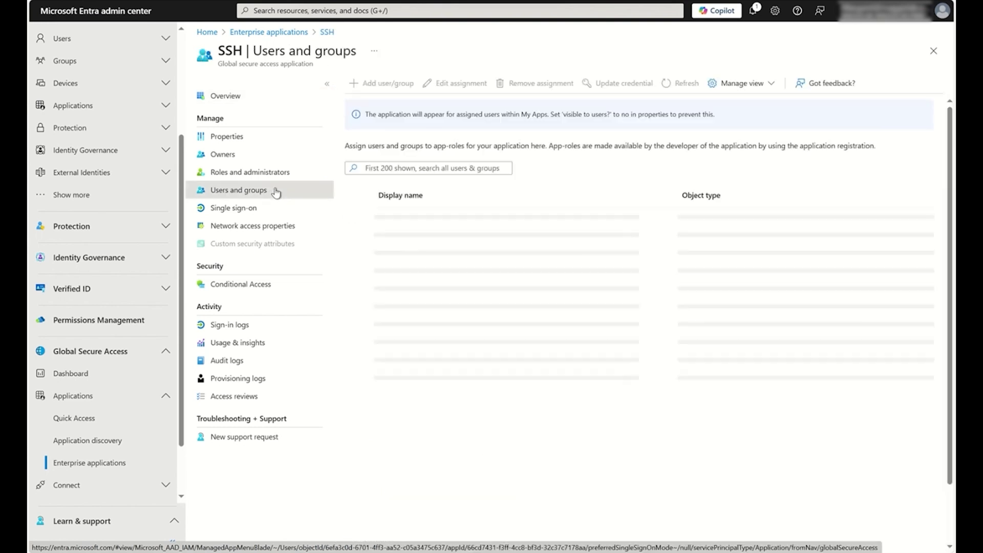
pyautogui.click(436, 169)
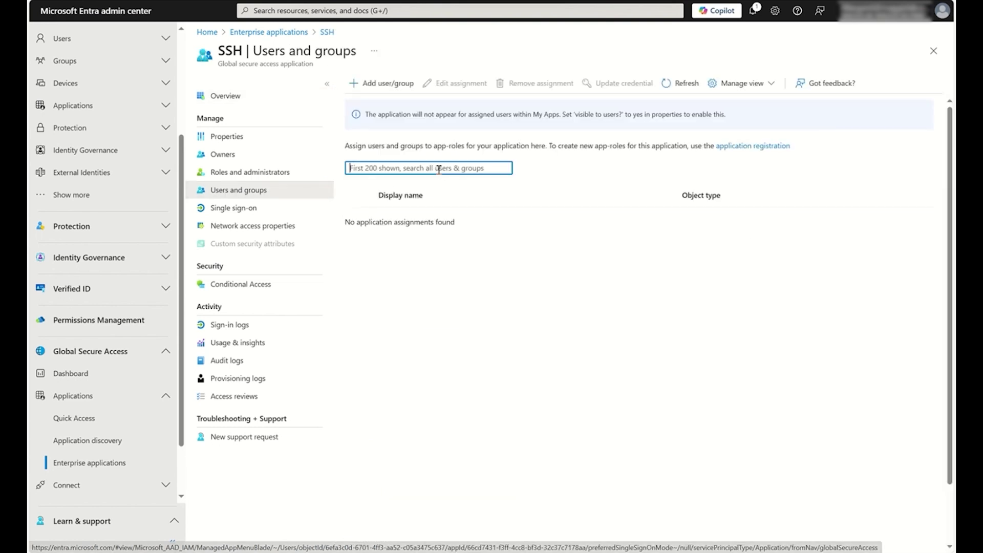
pyautogui.click(377, 87)
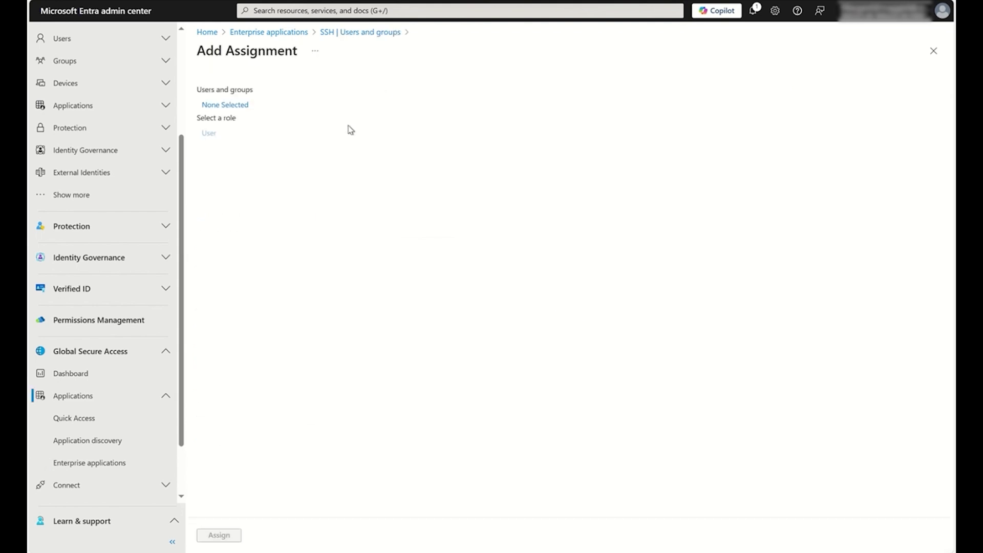
pyautogui.click(243, 109)
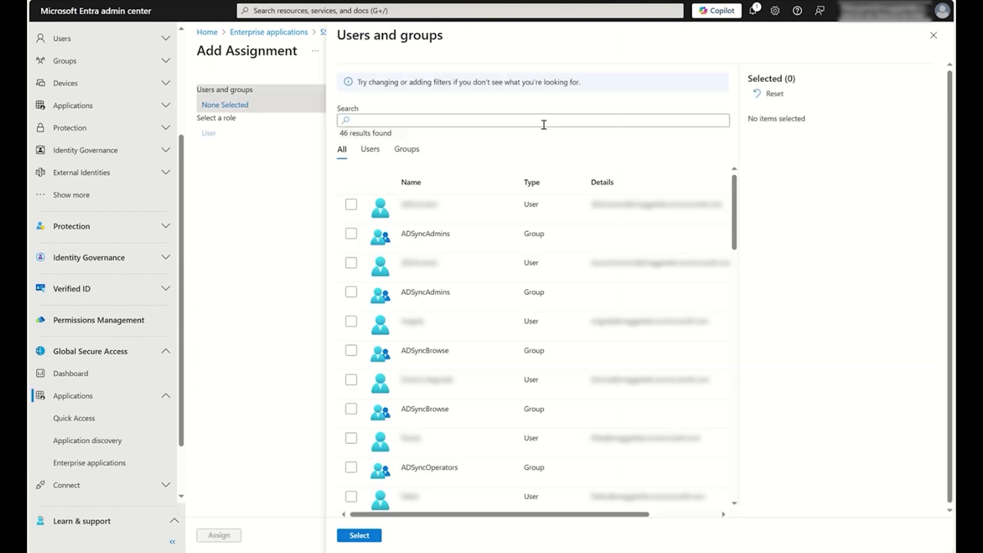
pyautogui.write('UserA')
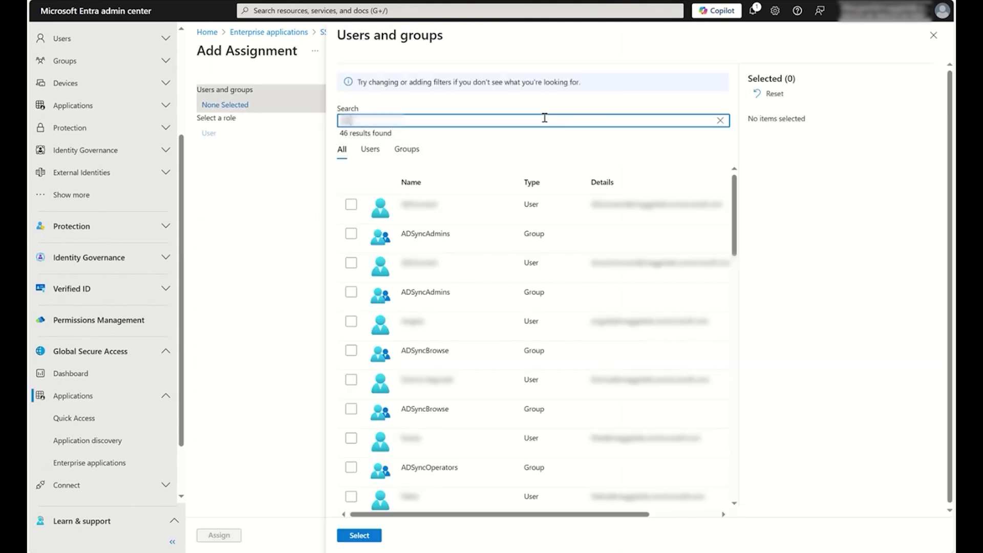
pyautogui.click(350, 203)
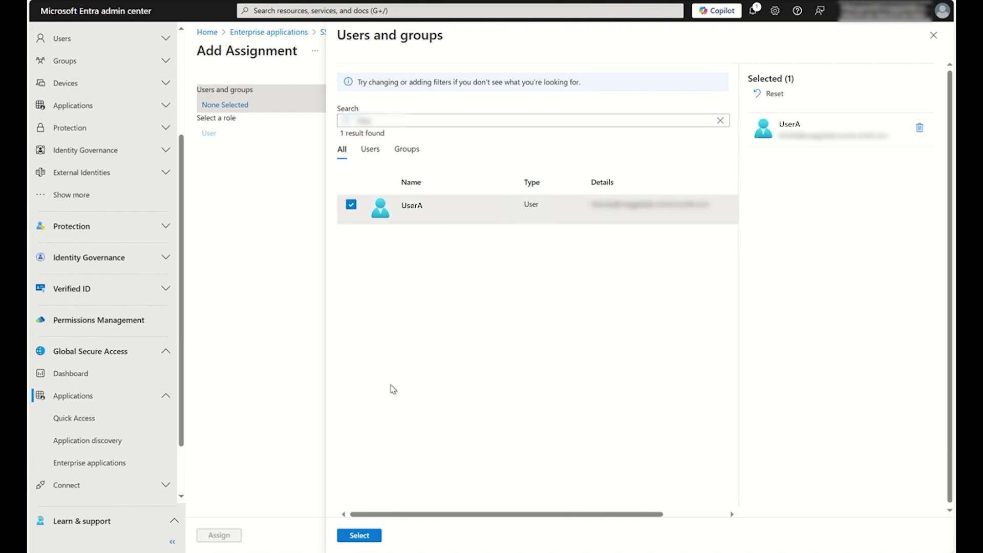
pyautogui.click(358, 536)
pyautogui.click(219, 535)
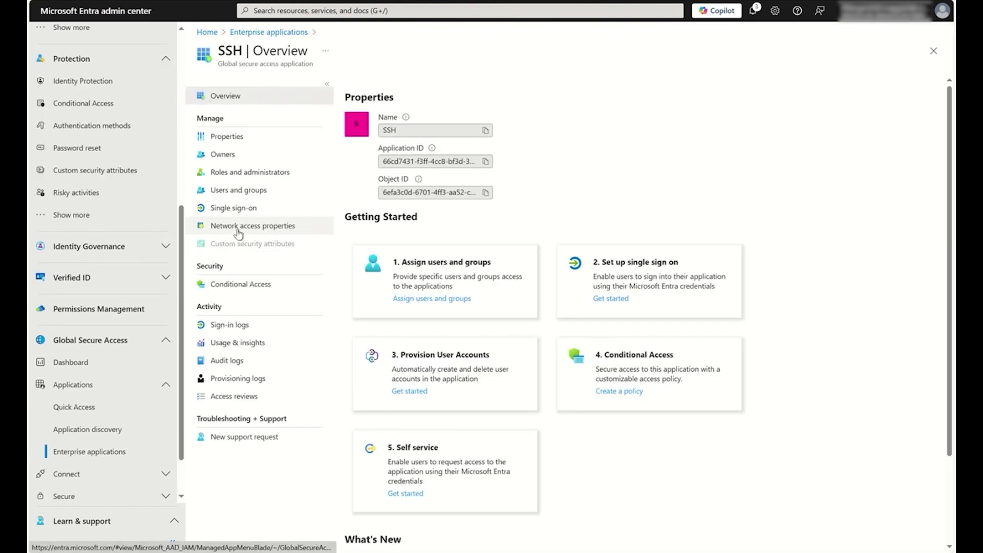
# Step: Review the SSH app's network access properties and confirm the user assignment
pyautogui.click(260, 230)
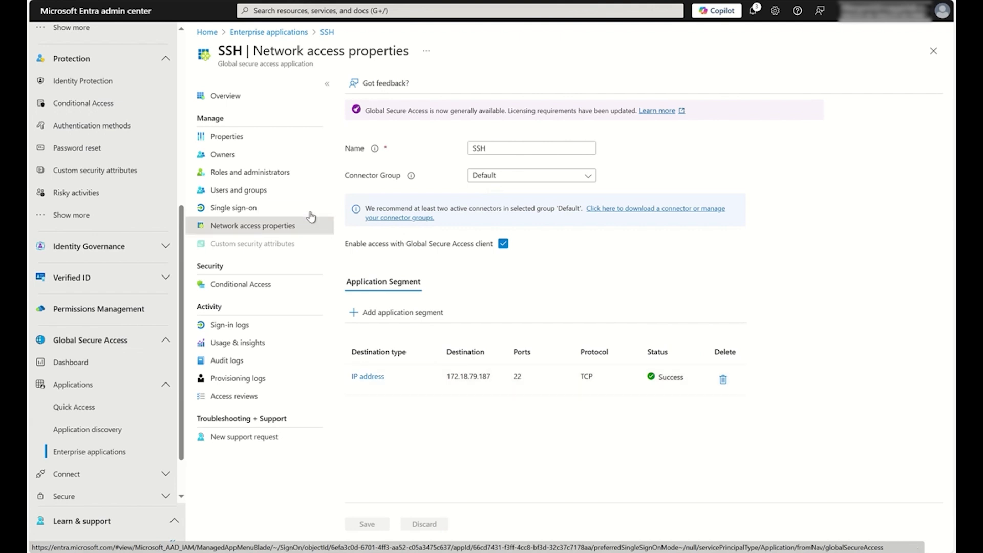
pyautogui.click(275, 195)
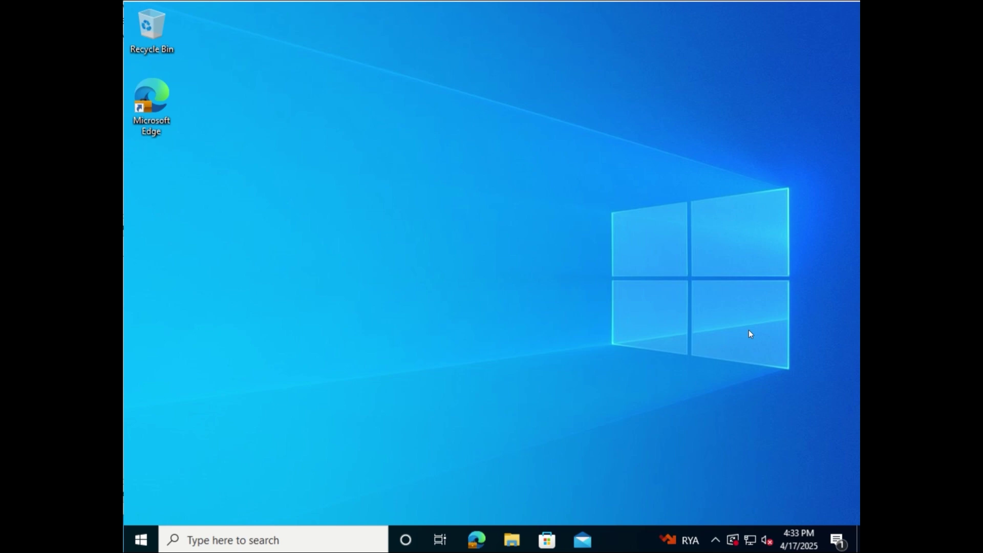
# Step: Launch Global Secure Access client advanced diagnostics from the notification area
pyautogui.click(716, 540)
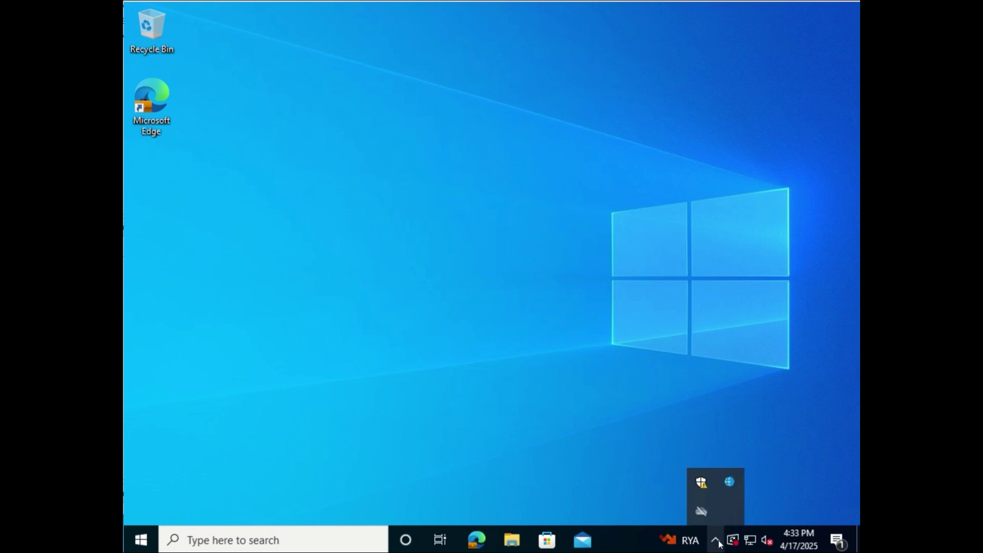
pyautogui.rightClick(730, 486)
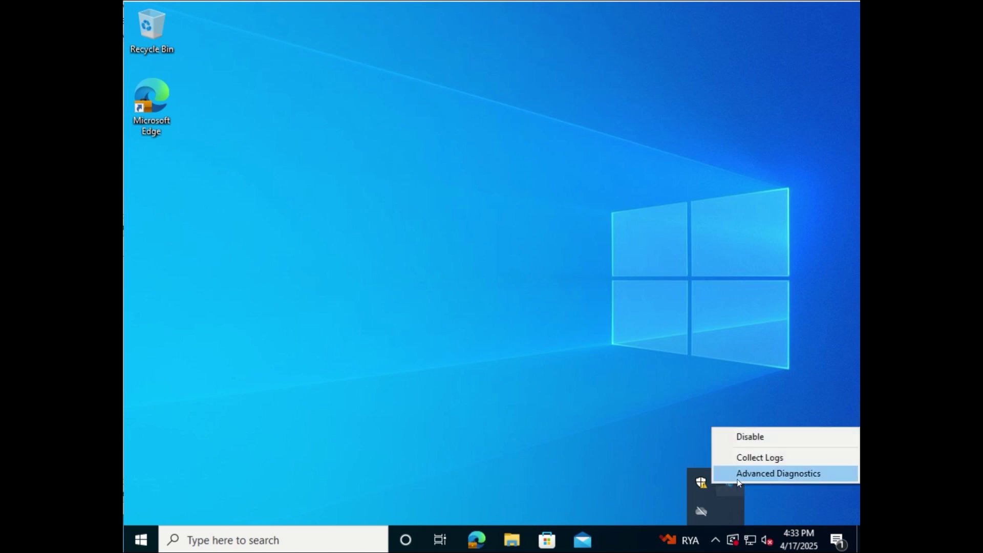
pyautogui.click(736, 476)
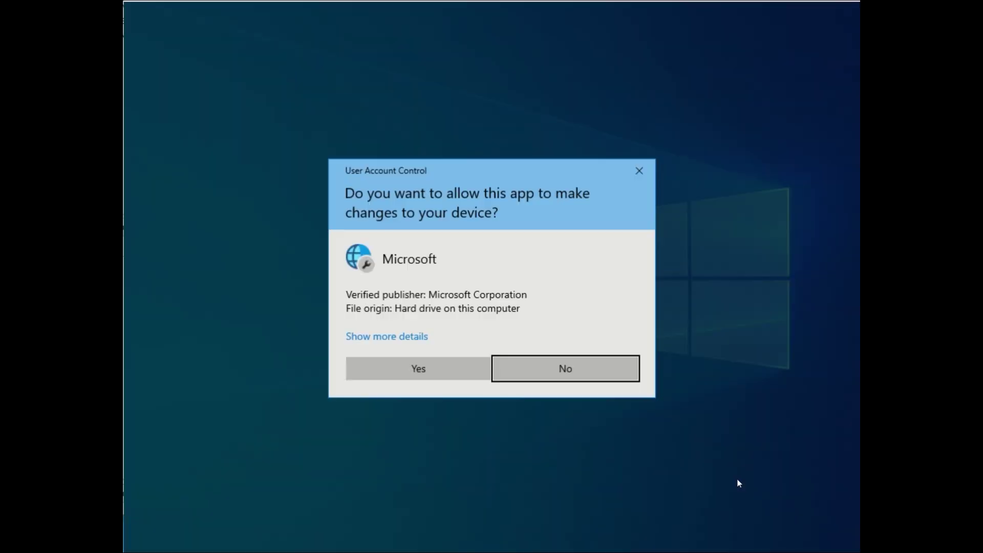
pyautogui.click(424, 370)
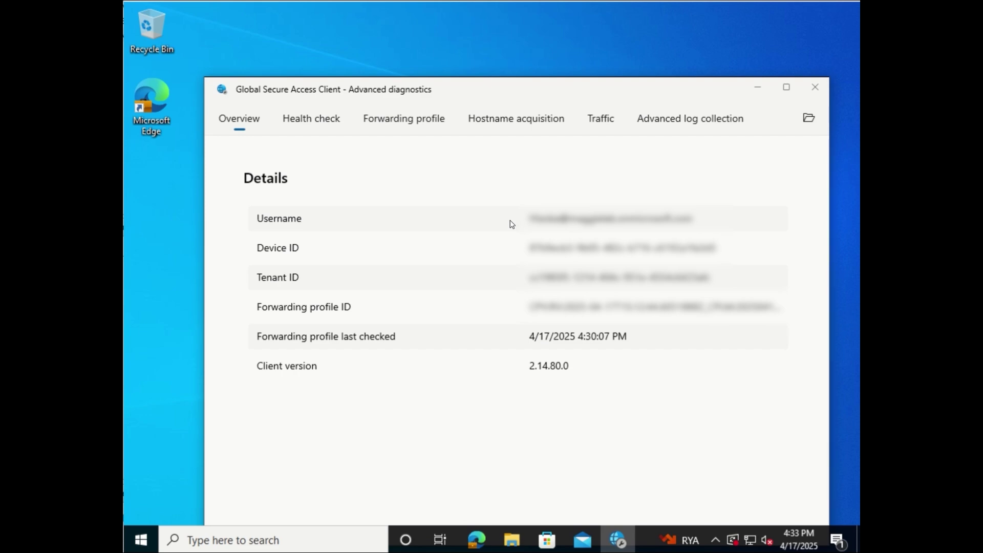
# Step: Show the forwarding profile's private access rules listing 172.18.79.187 TCP port 22 as tunnelled
pyautogui.click(405, 122)
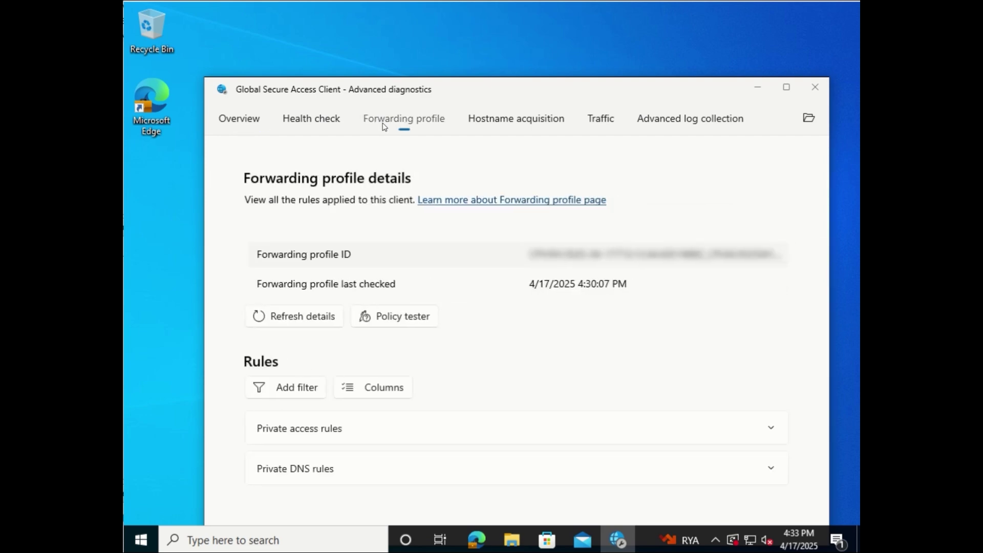
pyautogui.click(766, 427)
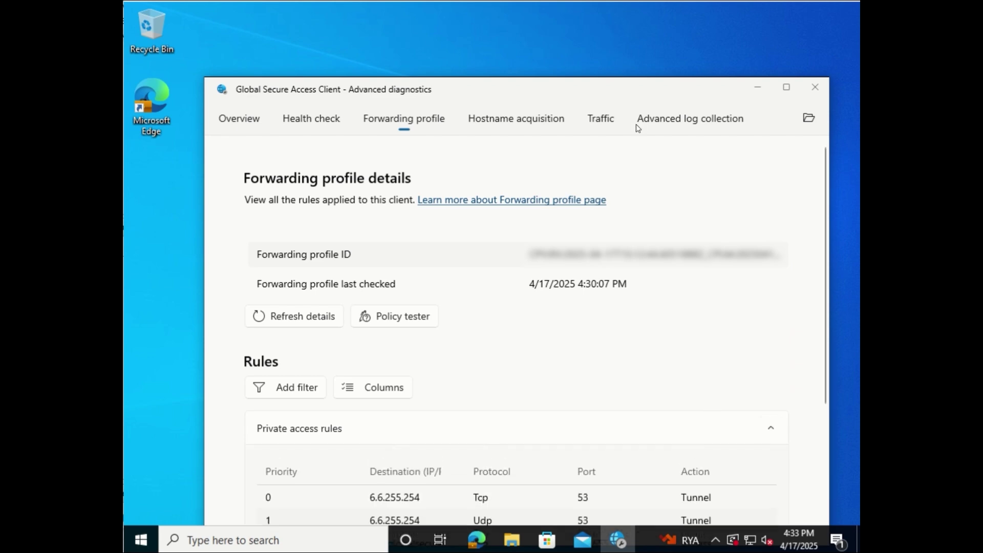
pyautogui.moveTo(628, 96); pyautogui.dragTo(613, 22)
pyautogui.scroll(-3, 591, 423)
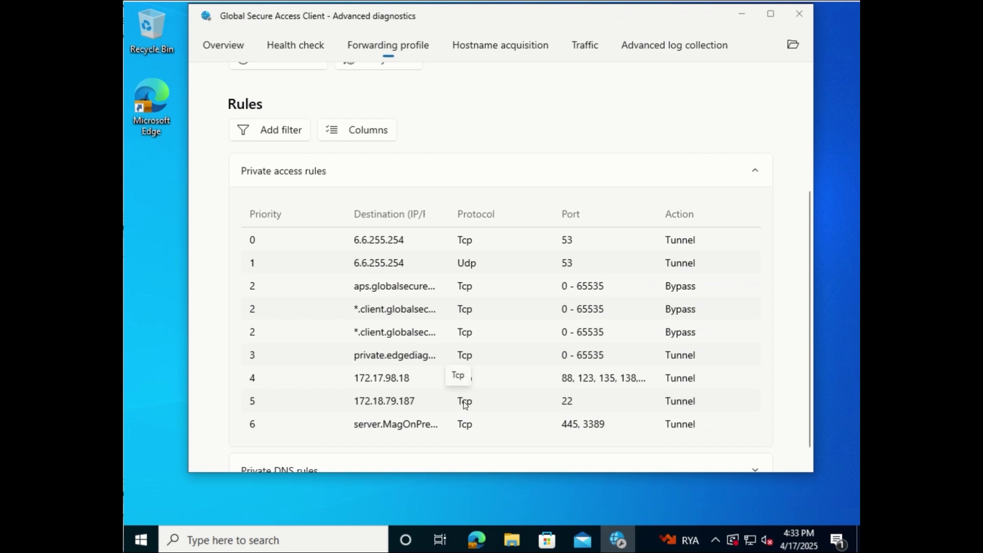
# Step: Review the Health check results, all True, then bring up the Run box
pyautogui.click(280, 48)
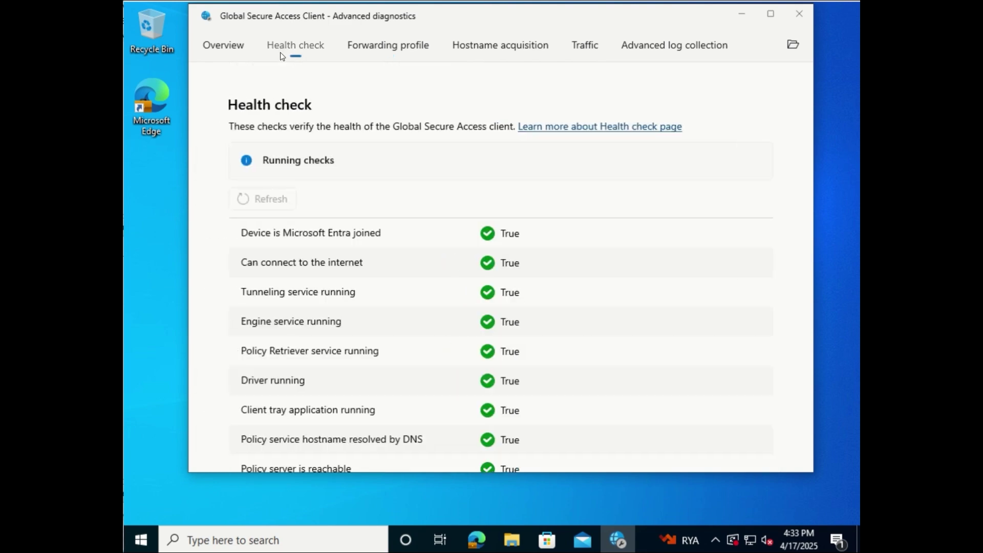
pyautogui.scroll(-3, 443, 355)
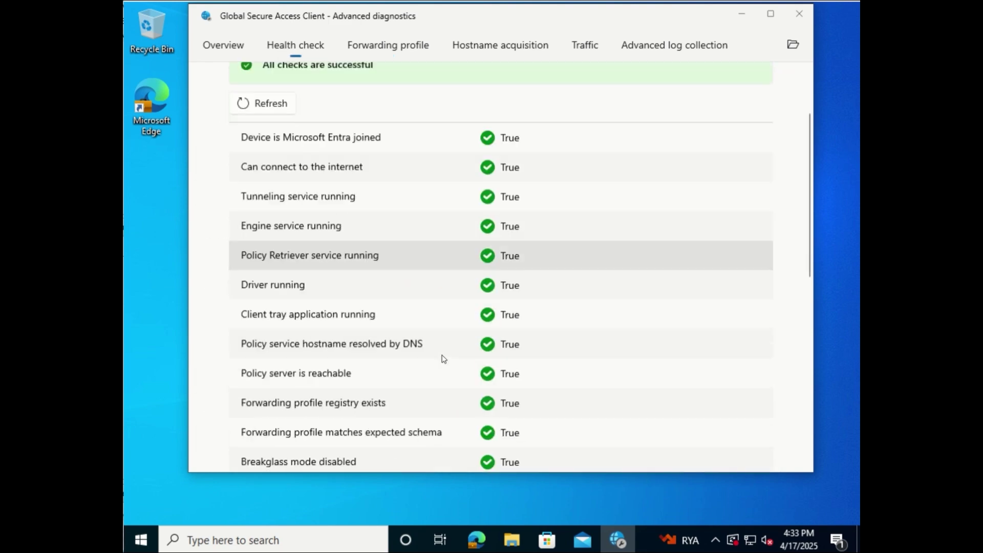
pyautogui.scroll(-2, 443, 356)
pyautogui.scroll(5, 444, 355)
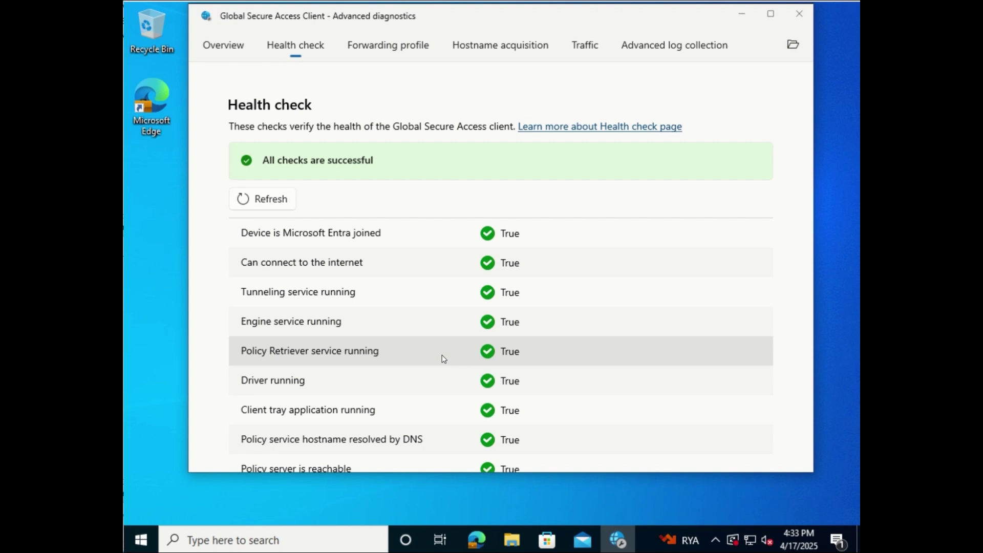
pyautogui.press('super+r')
# Step: In cmd, run ipconfig and ping 172.18.79.187, stopping it after 100% packet loss
pyautogui.press('Return')
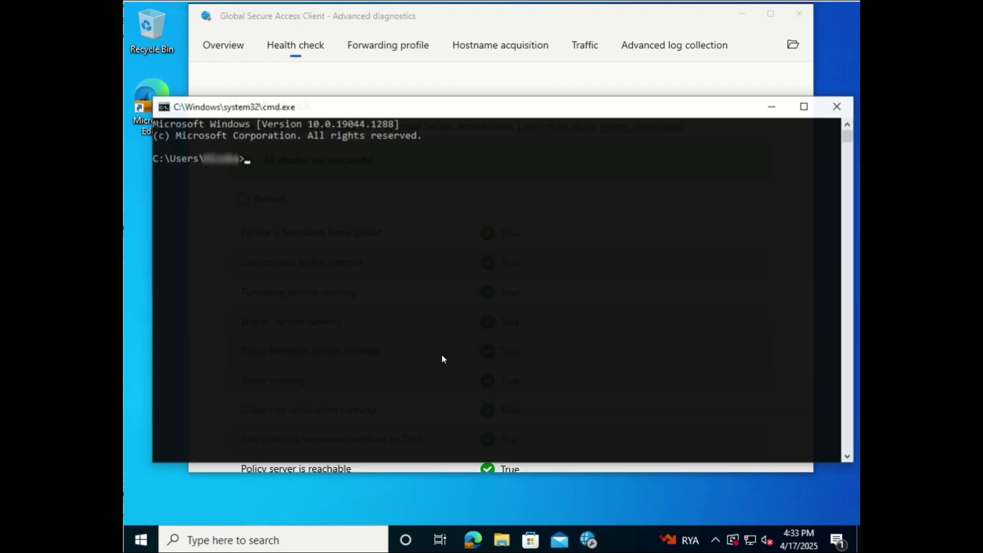
pyautogui.write('ipconf')
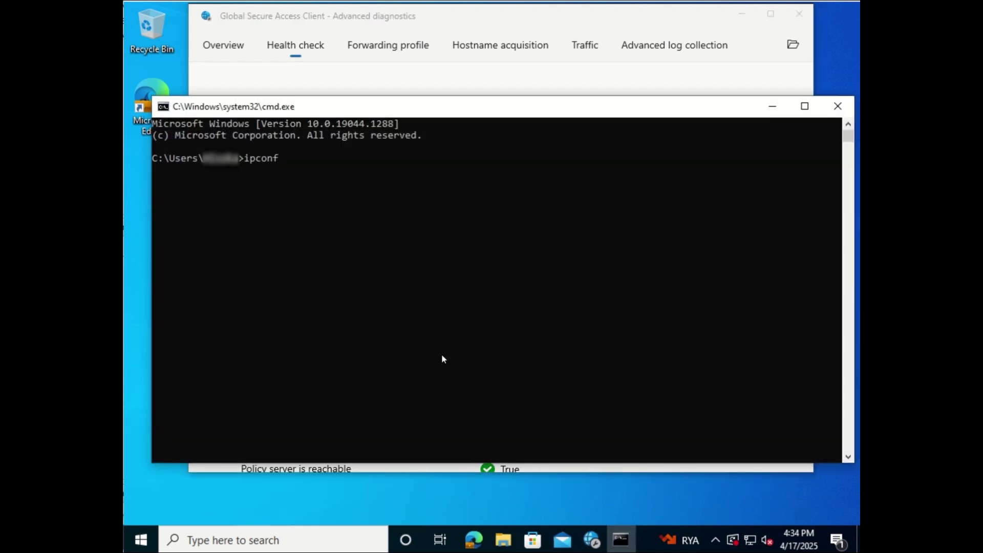
pyautogui.write('ig')
pyautogui.press('Return')
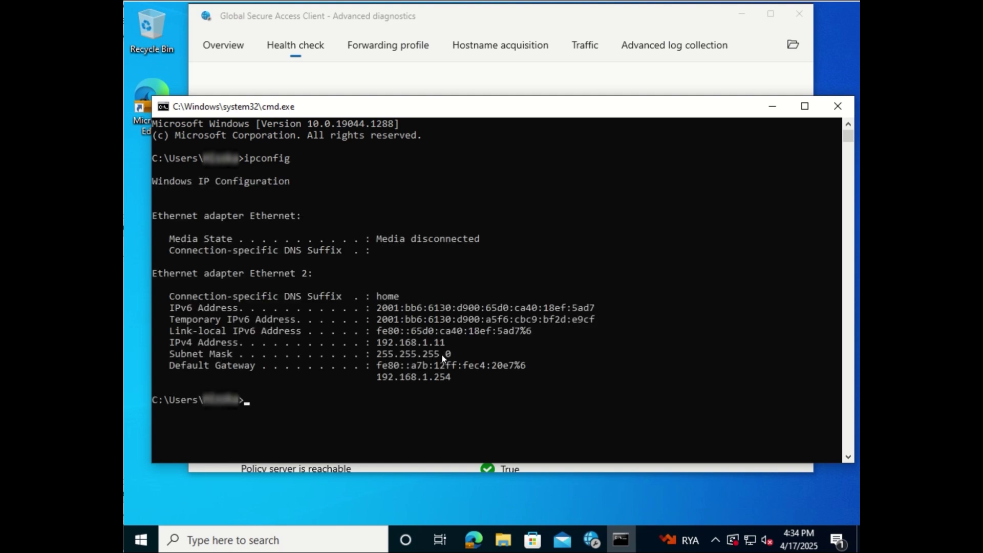
pyautogui.write('pin')
pyautogui.write('g 1')
pyautogui.write('72.18.79')
pyautogui.write('.187')
pyautogui.press('Return')
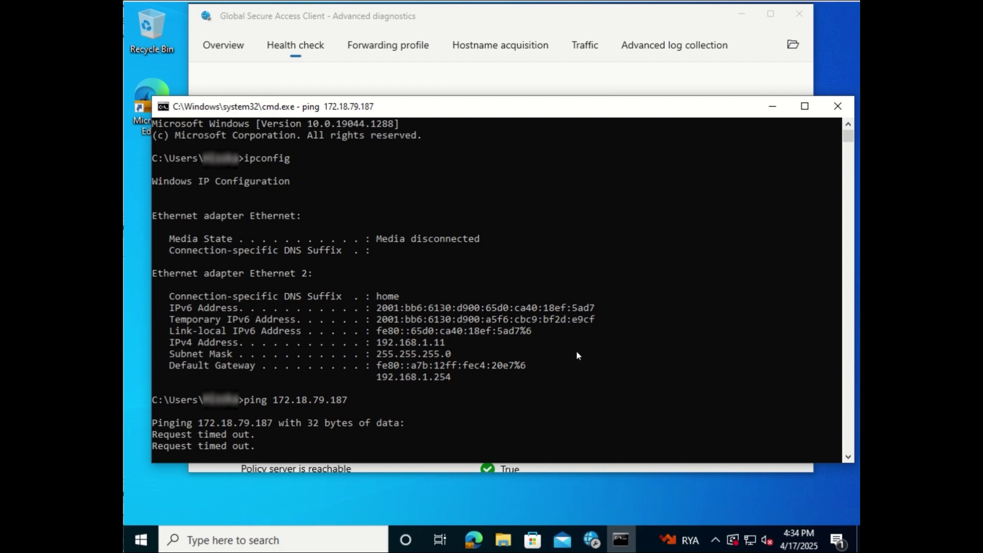
pyautogui.hotkey('ctrl', 'c')
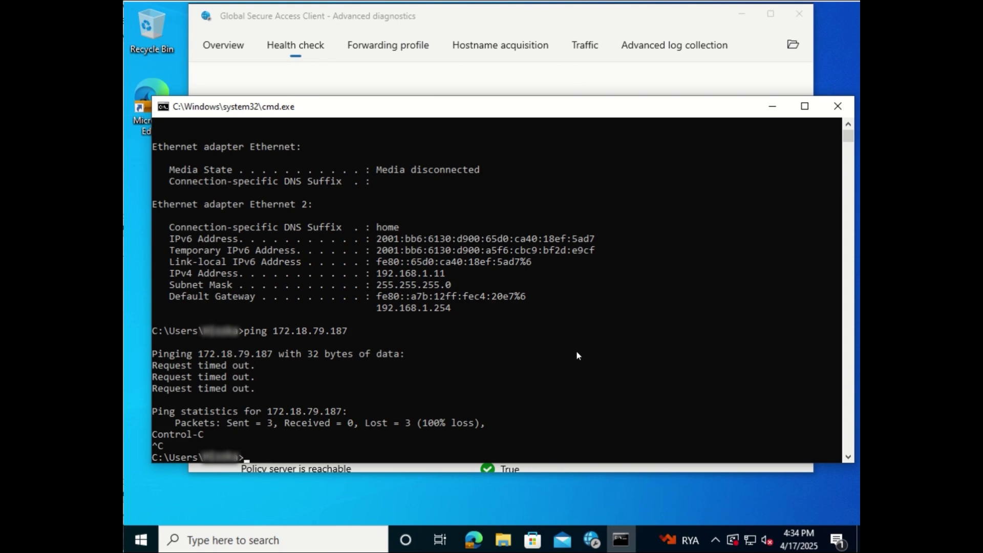
pyautogui.write('ssh')
pyautogui.write(' admini')
pyautogui.write('stra')
pyautogui.write('tor')
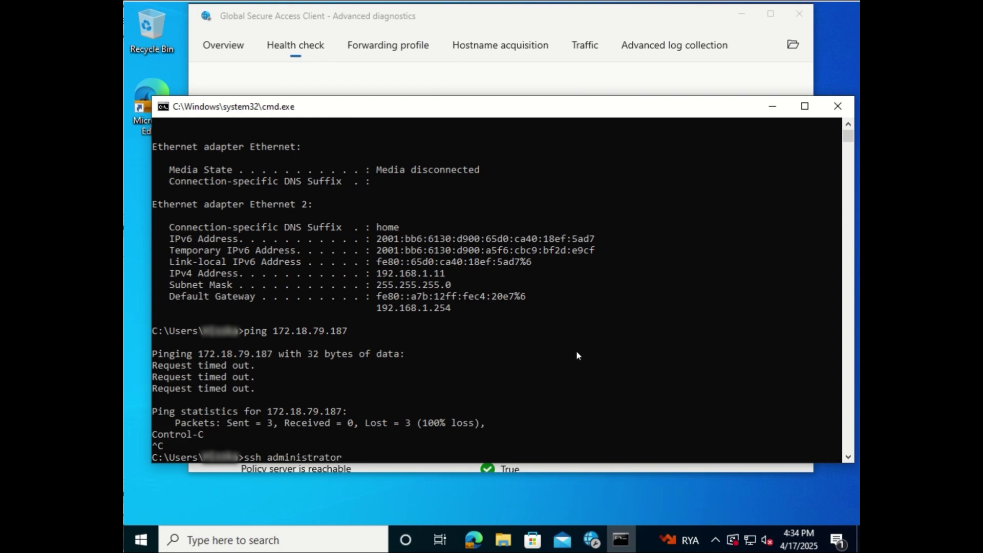
pyautogui.write('@')
pyautogui.write('172.18.')
pyautogui.write('79.')
pyautogui.write('187')
pyautogui.press('Return')
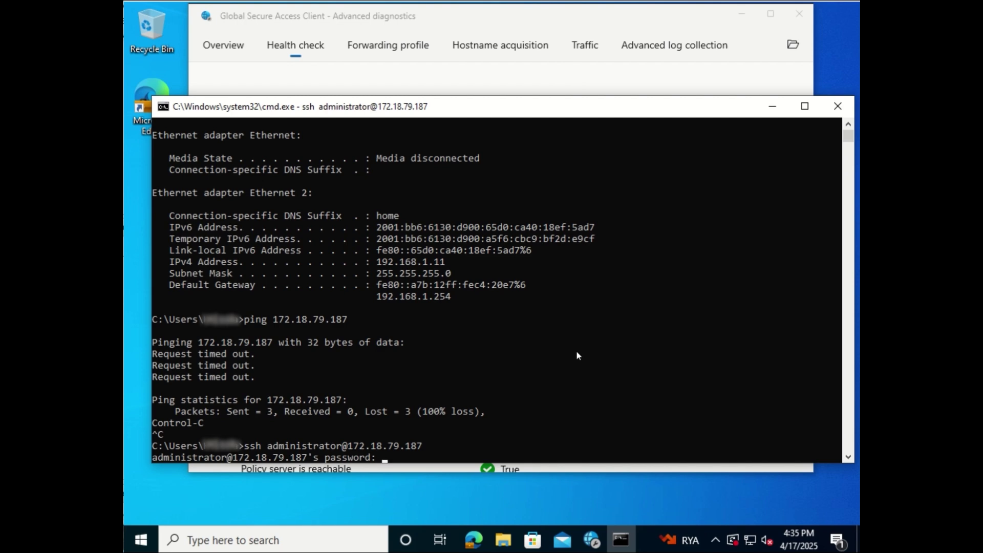
pyautogui.press('Return')
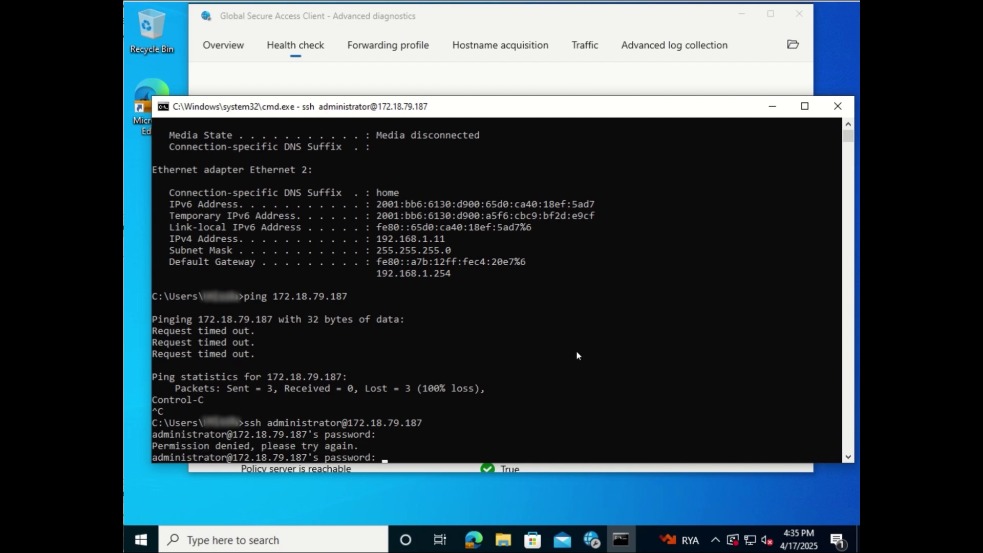
pyautogui.press('Return')
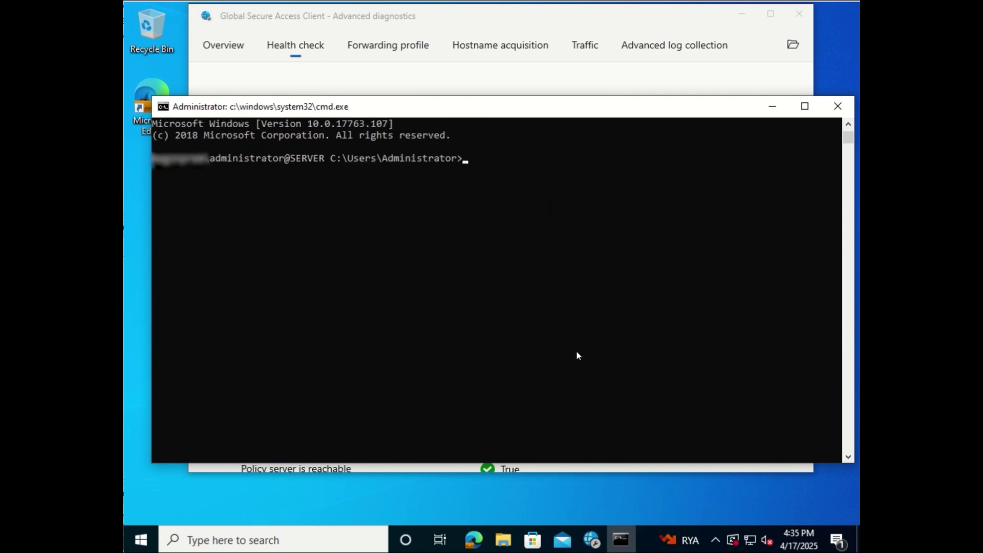
# Step: Run ipconfig on the server to confirm its IPv4 address is 172.18.79.187
pyautogui.press('Return')
pyautogui.press('Return')
pyautogui.press('Return')
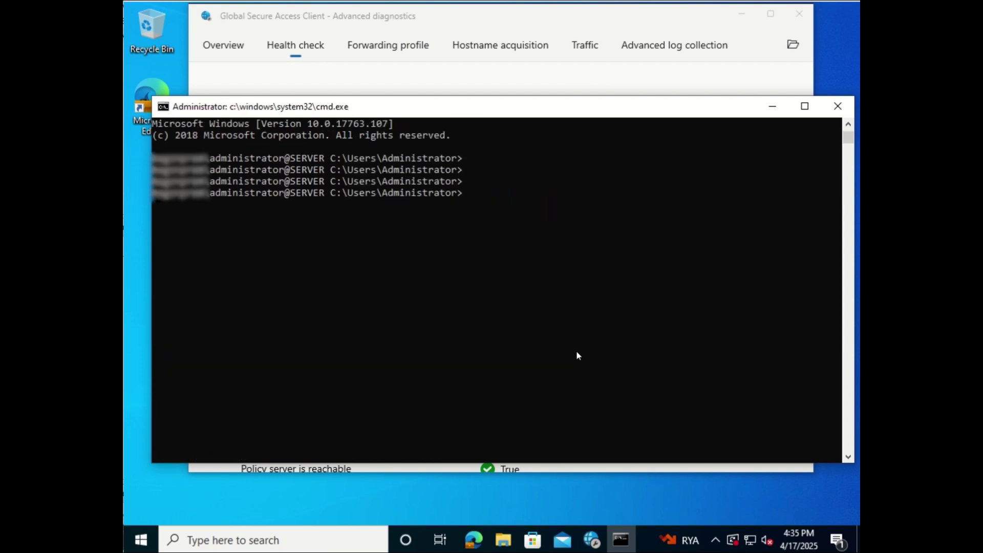
pyautogui.write('ip')
pyautogui.write('config')
pyautogui.press('Return')
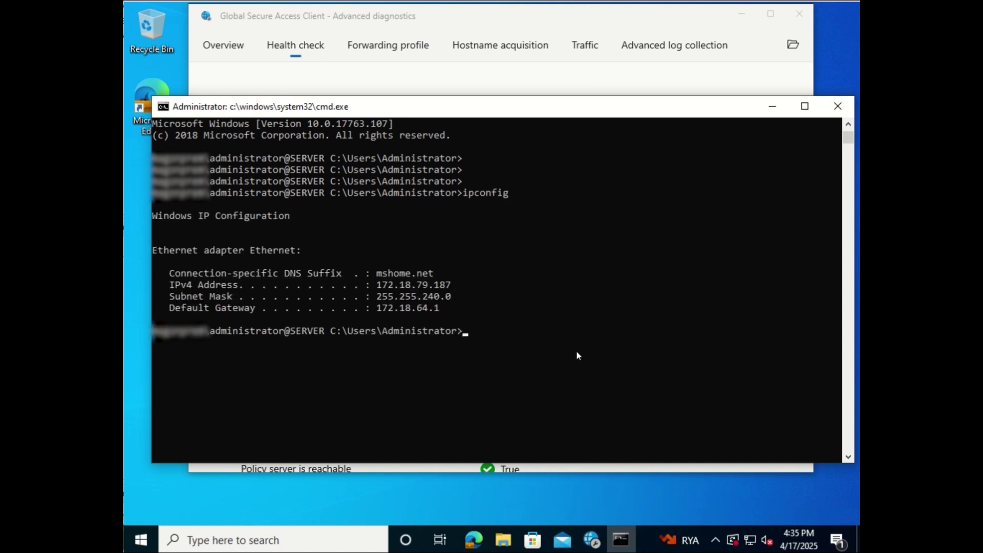